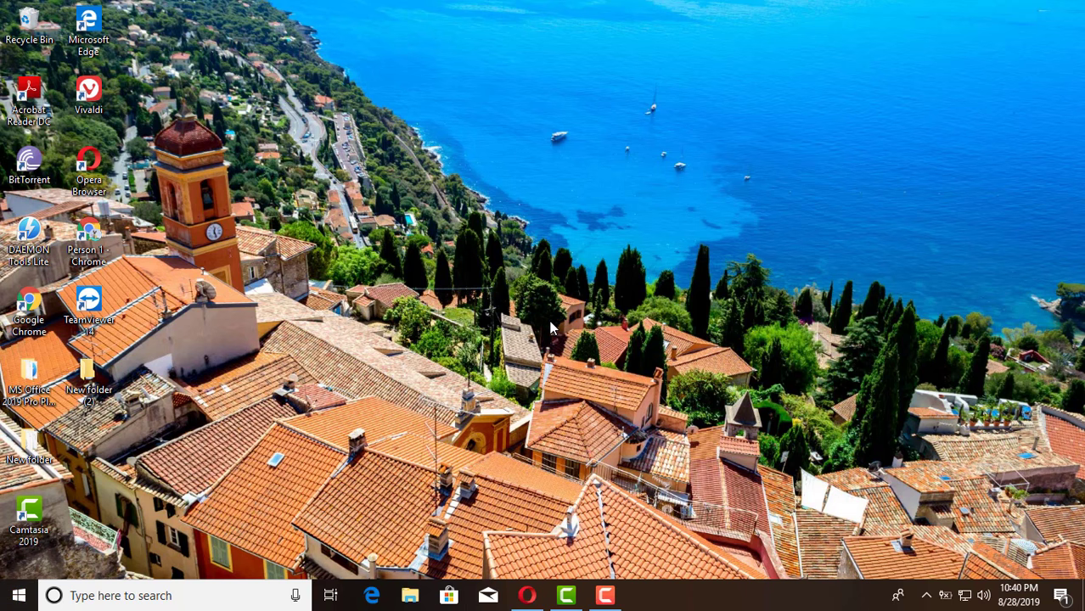
# Step: Launch Settings from the Start menu and go to the Accounts 'Your info' page
pyautogui.click(21, 598)
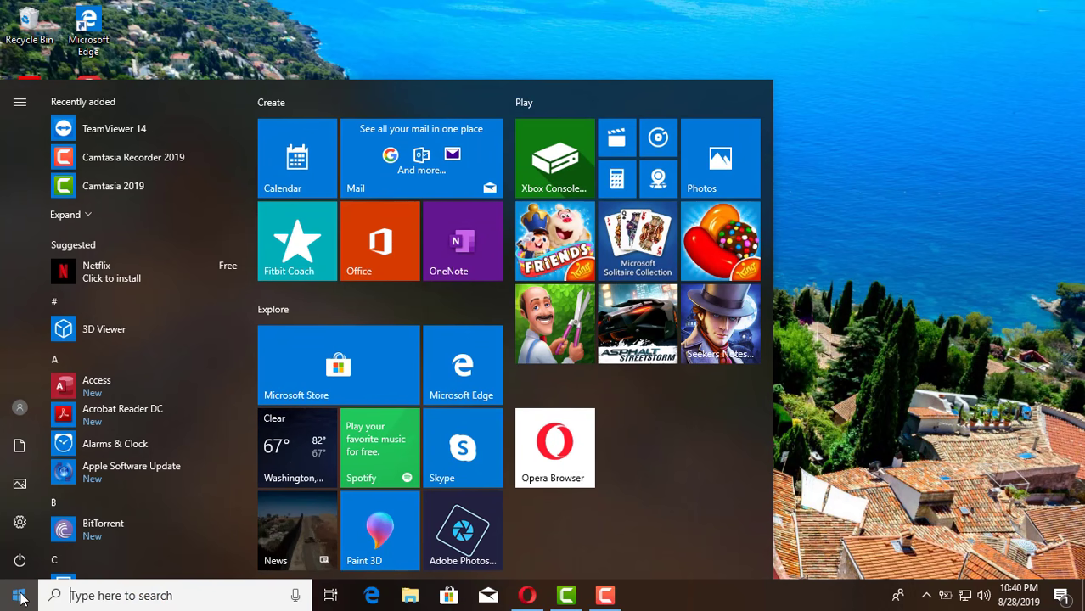
pyautogui.click(21, 598)
pyautogui.click(20, 599)
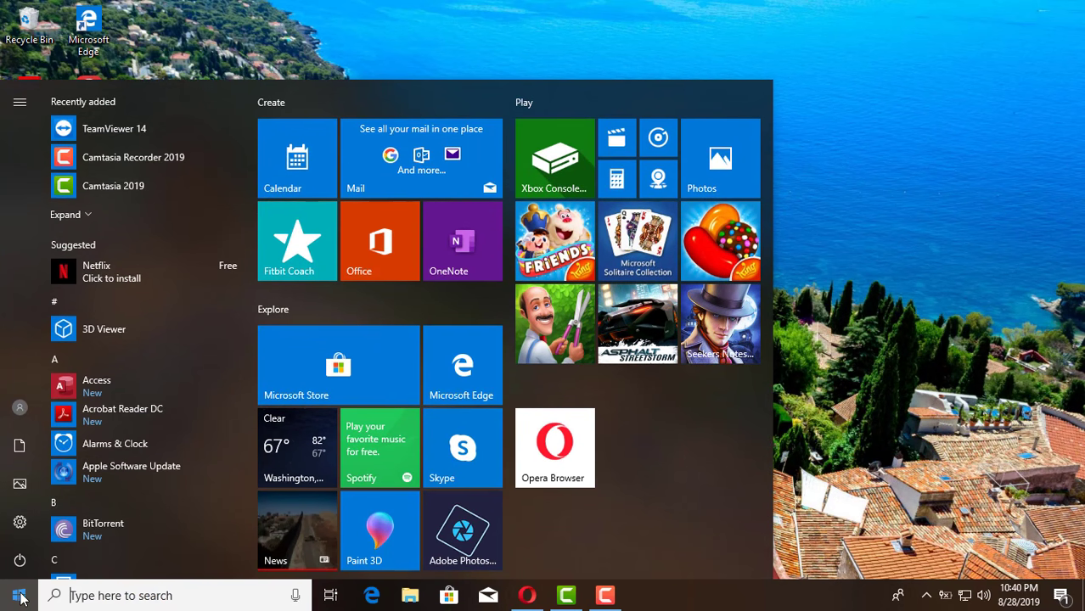
pyautogui.click(20, 522)
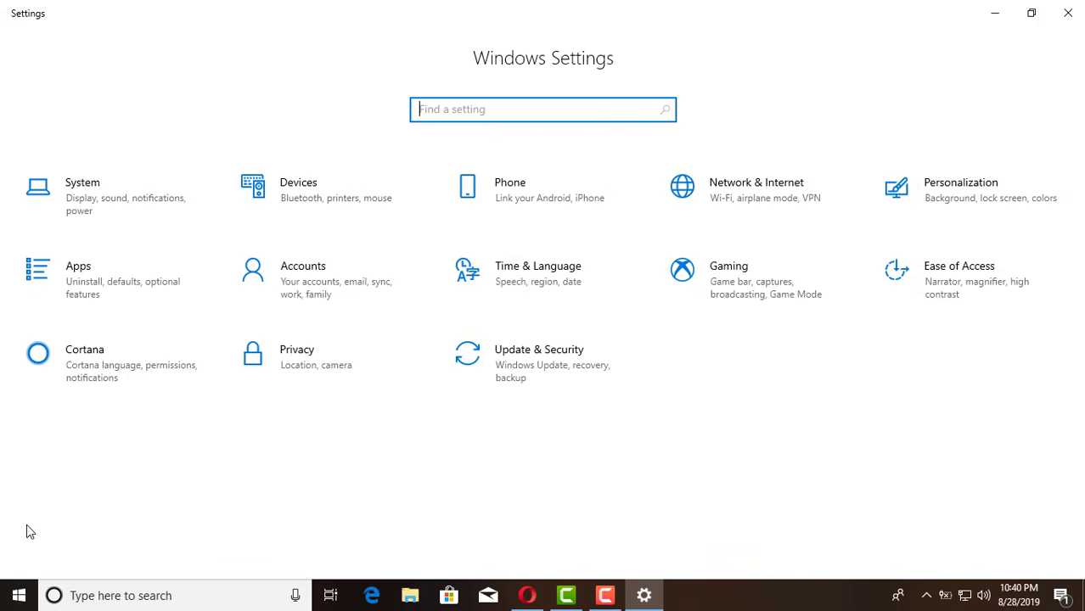
pyautogui.click(323, 283)
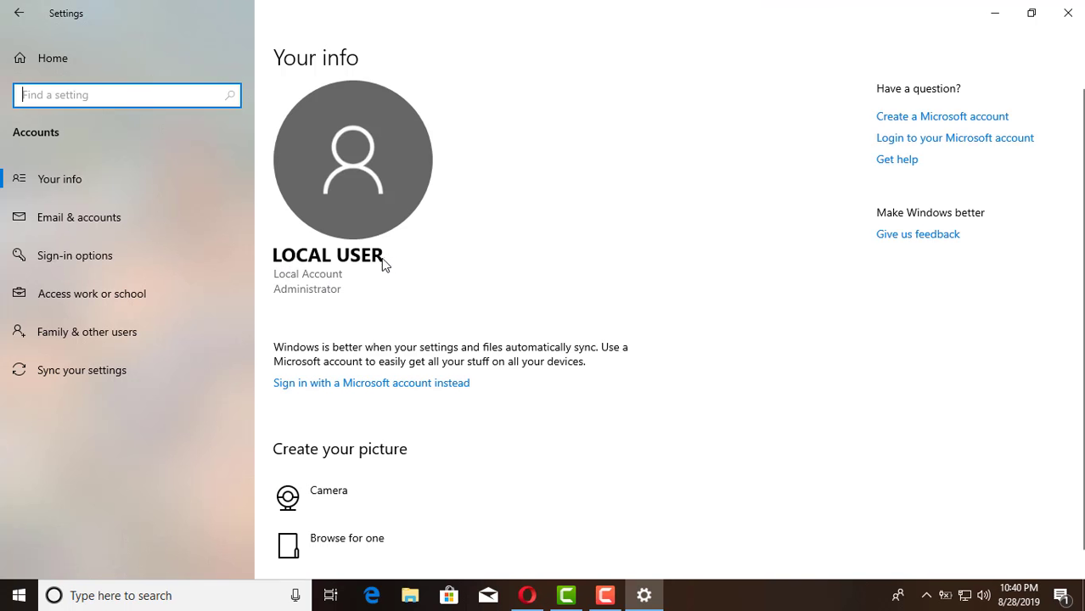
pyautogui.click(280, 268)
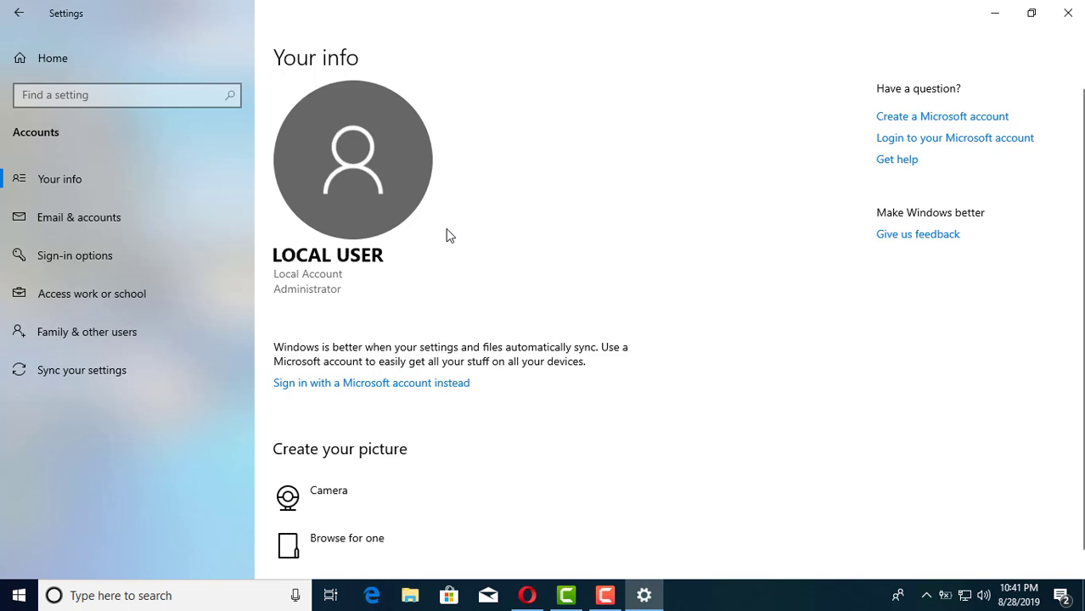
# Step: On the Family & other users page, choose to add someone else to this PC
pyautogui.click(112, 334)
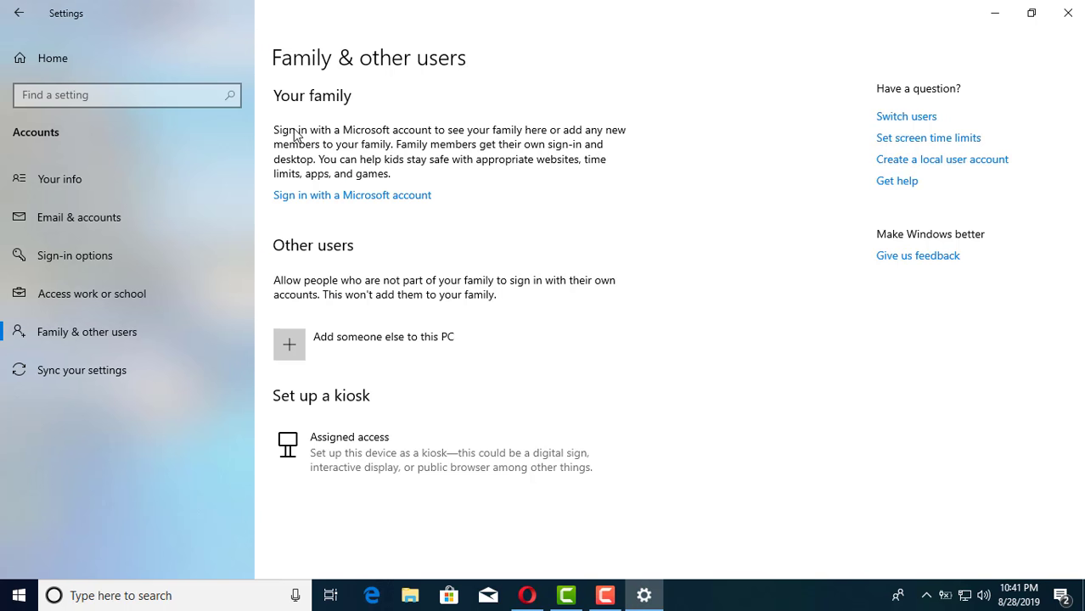
pyautogui.click(296, 346)
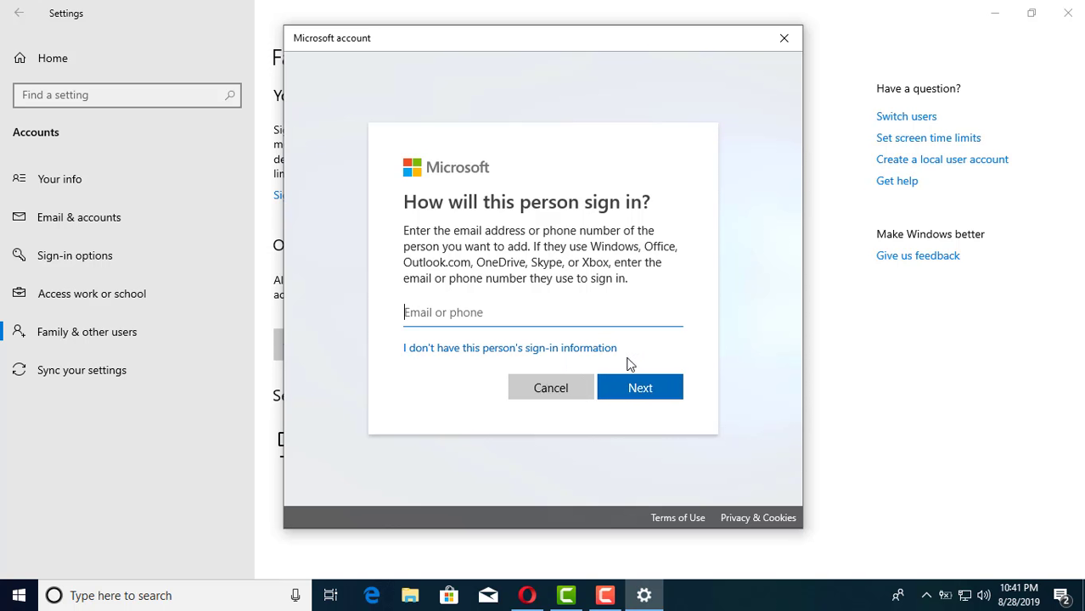
# Step: Skip the sign-in information and choose to add a user without a Microsoft account
pyautogui.click(574, 351)
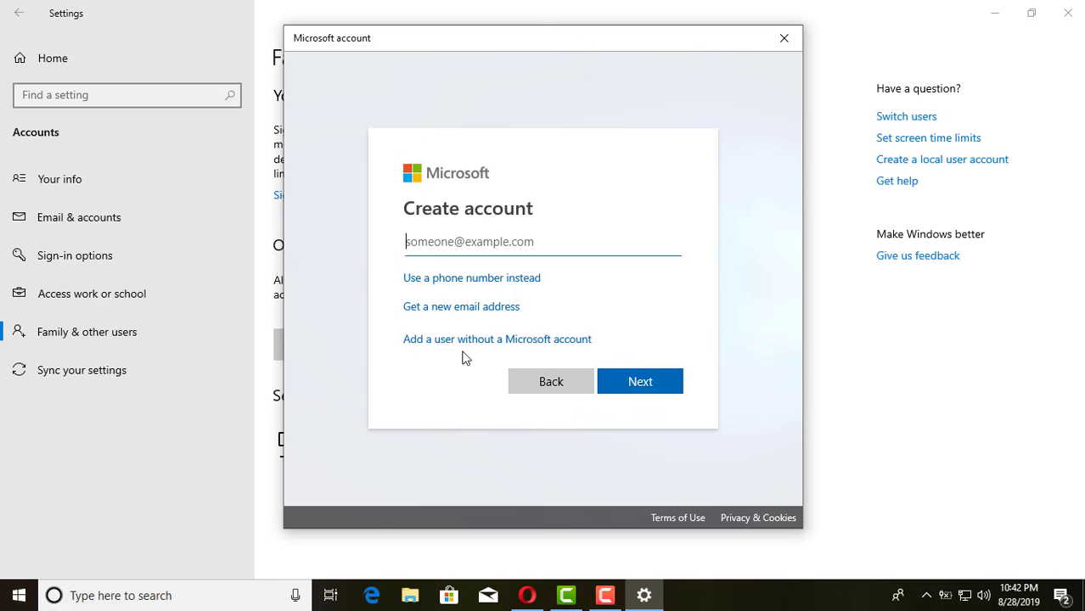
pyautogui.click(547, 344)
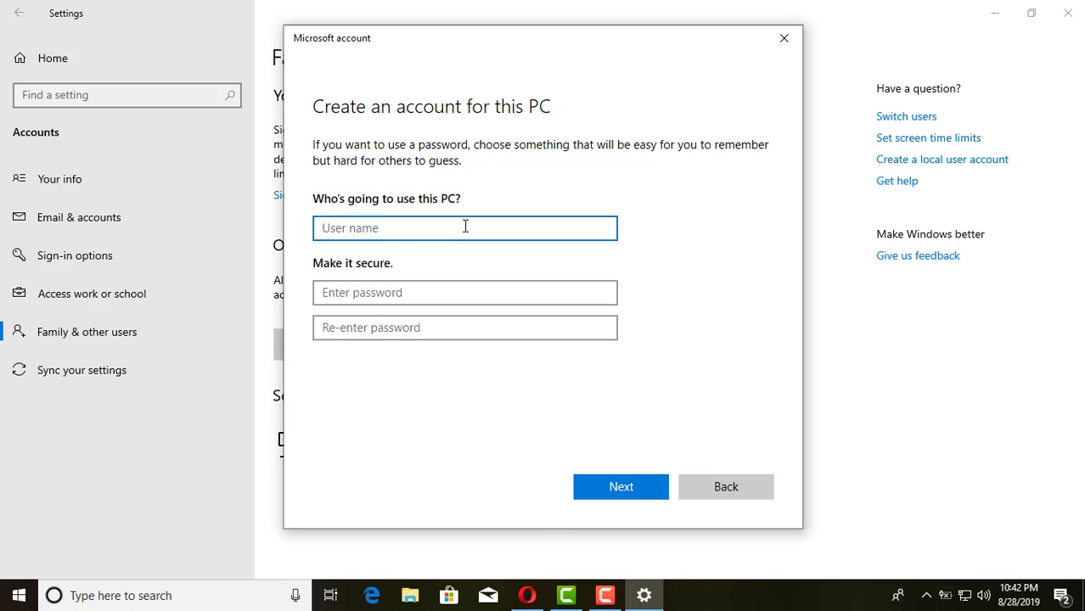
# Step: Enter the user name 'User 2', type the account password, and move to the confirmation field
pyautogui.write('User 2')
pyautogui.click(443, 292)
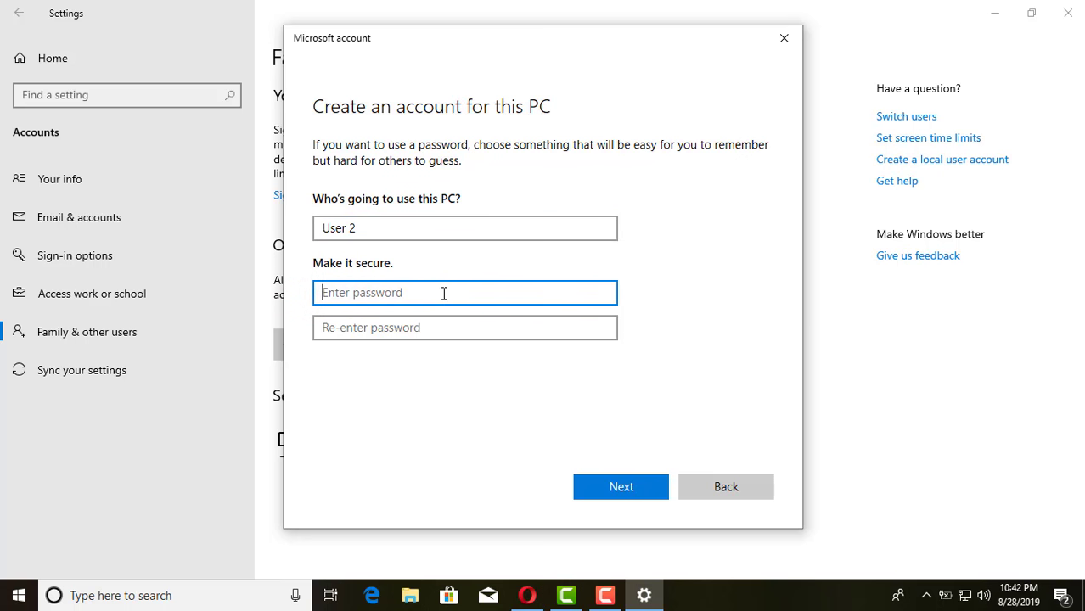
pyautogui.press('capslock')
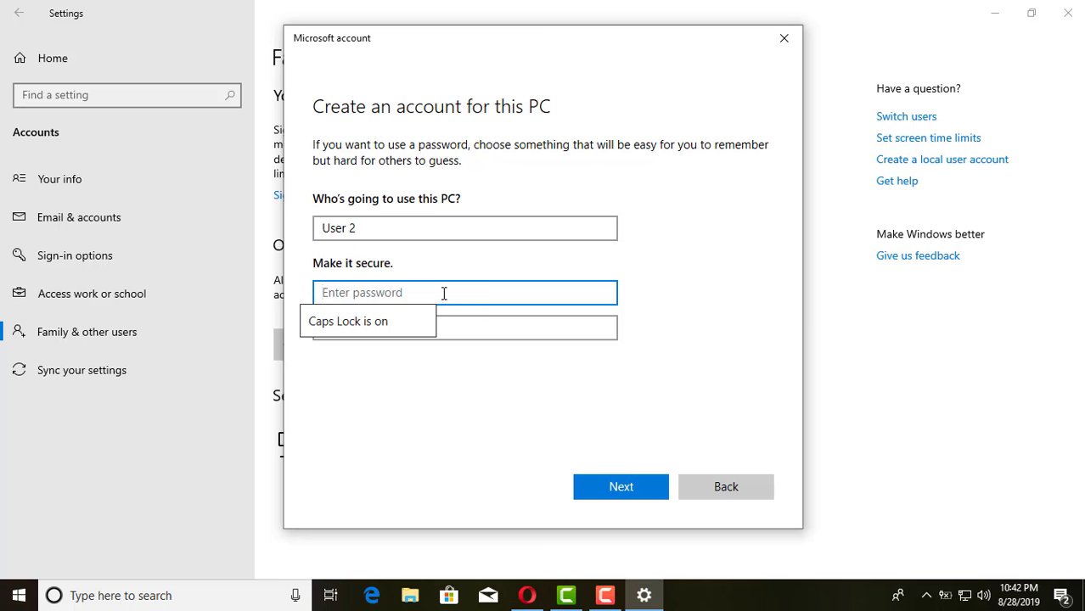
pyautogui.write('1234')
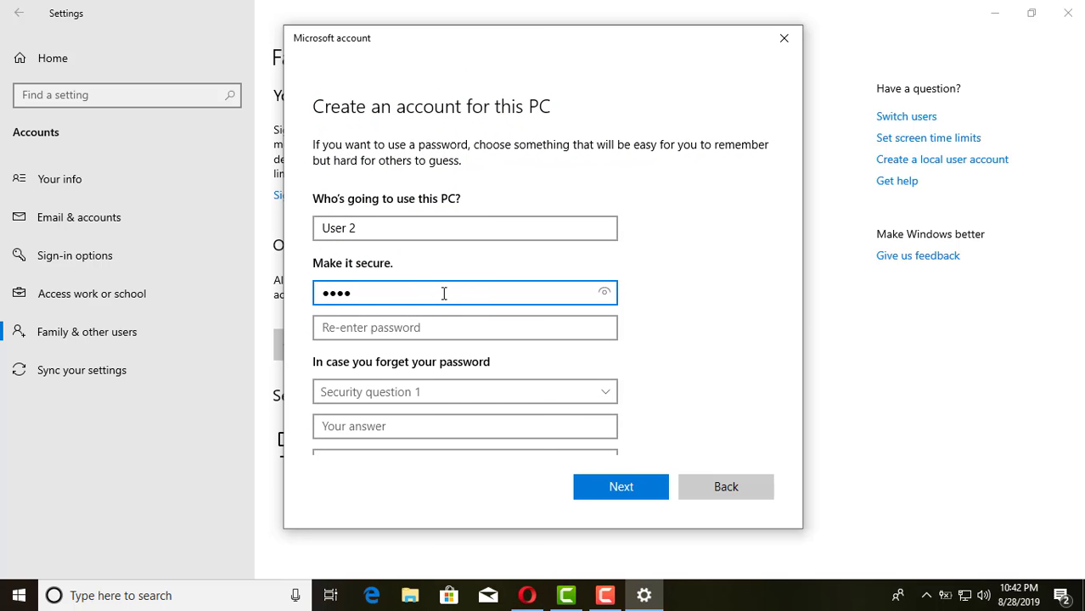
pyautogui.press('BackSpace')
pyautogui.press('BackSpace')
pyautogui.press('BackSpace')
pyautogui.press('BackSpace')
pyautogui.write('123456')
pyautogui.press('Tab')
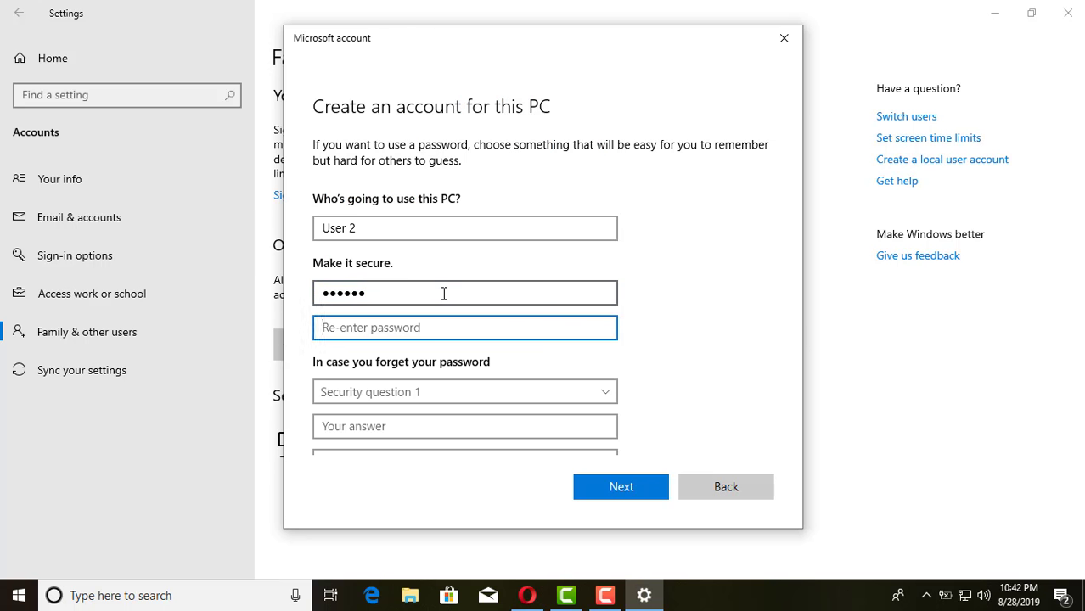
pyautogui.write('123456')
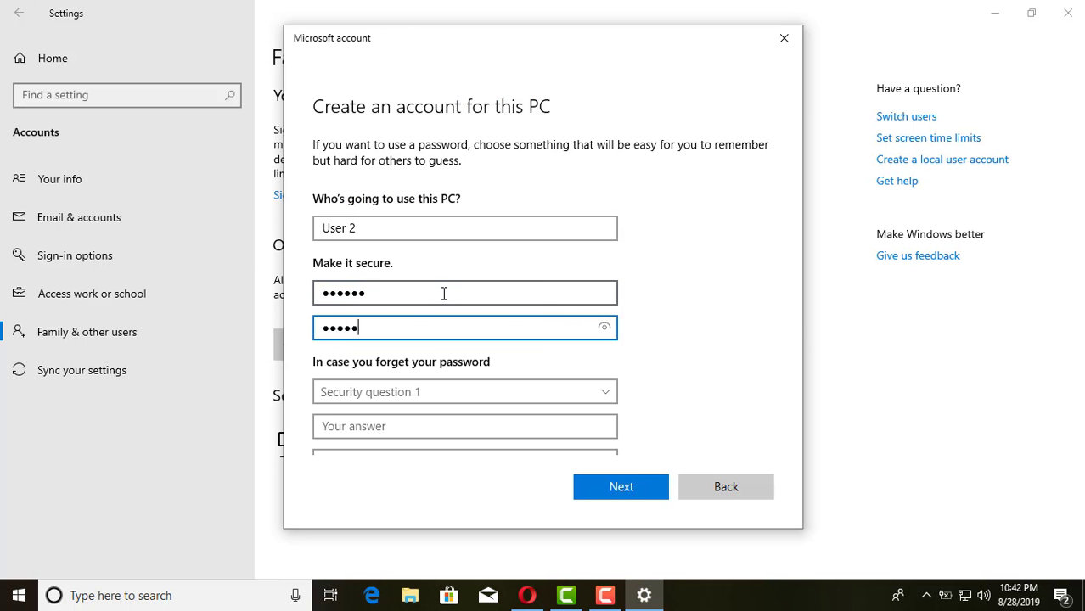
# Step: Pick the first pet's name and first school security questions and answer both
pyautogui.click(599, 391)
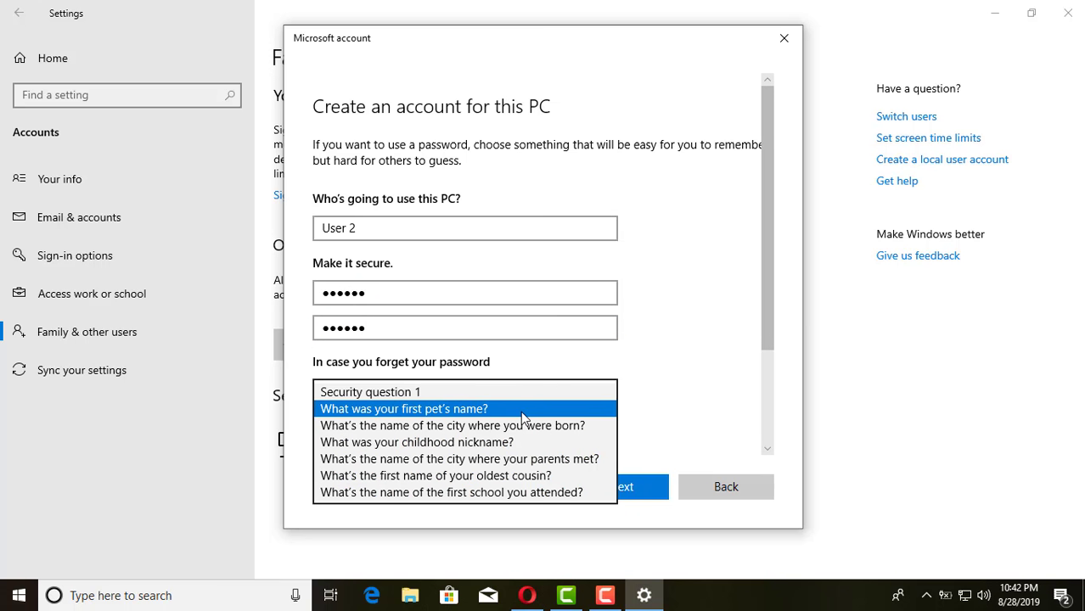
pyautogui.click(524, 416)
pyautogui.click(460, 425)
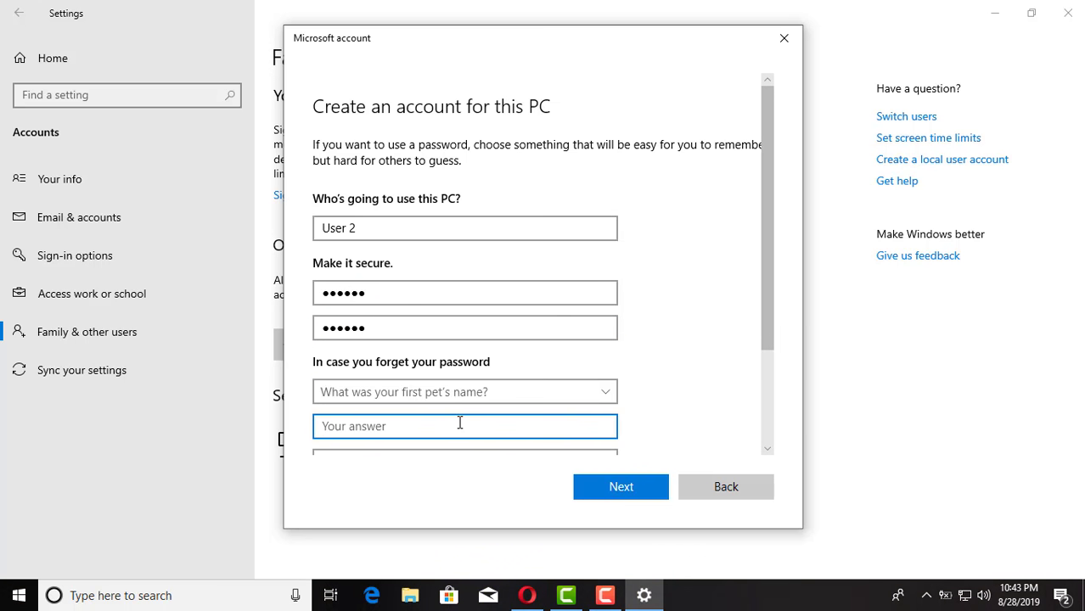
pyautogui.write('Dexte')
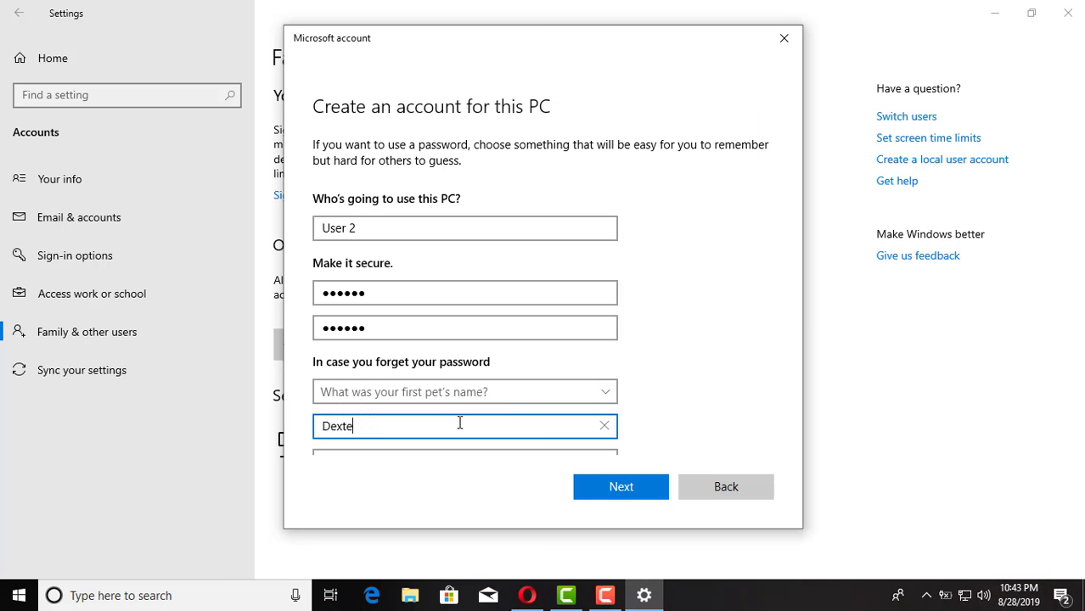
pyautogui.write('r')
pyautogui.scroll(-3, 459, 421)
pyautogui.click(520, 357)
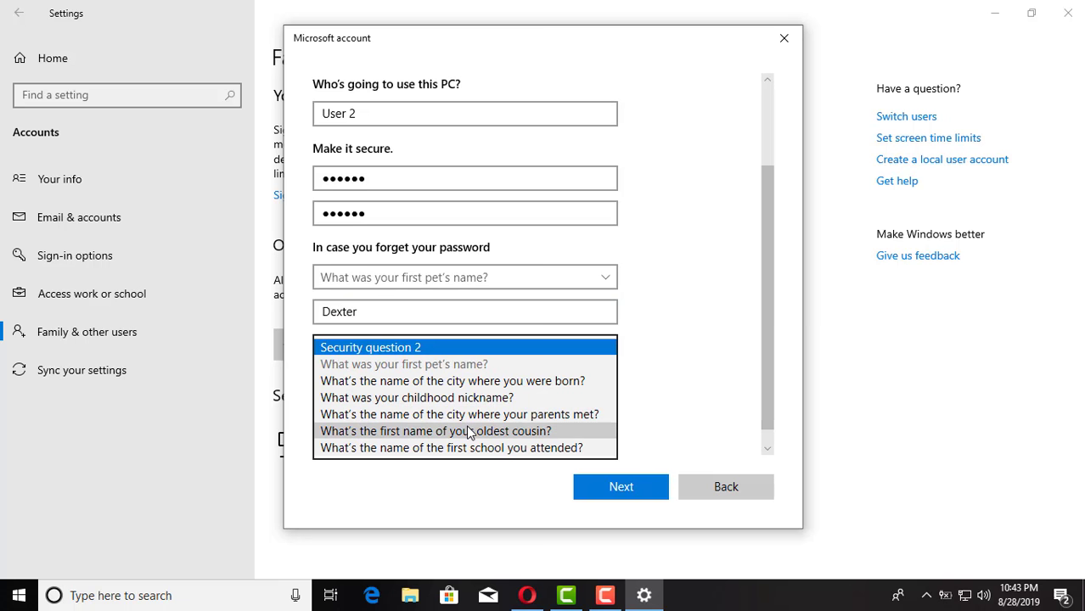
pyautogui.click(460, 448)
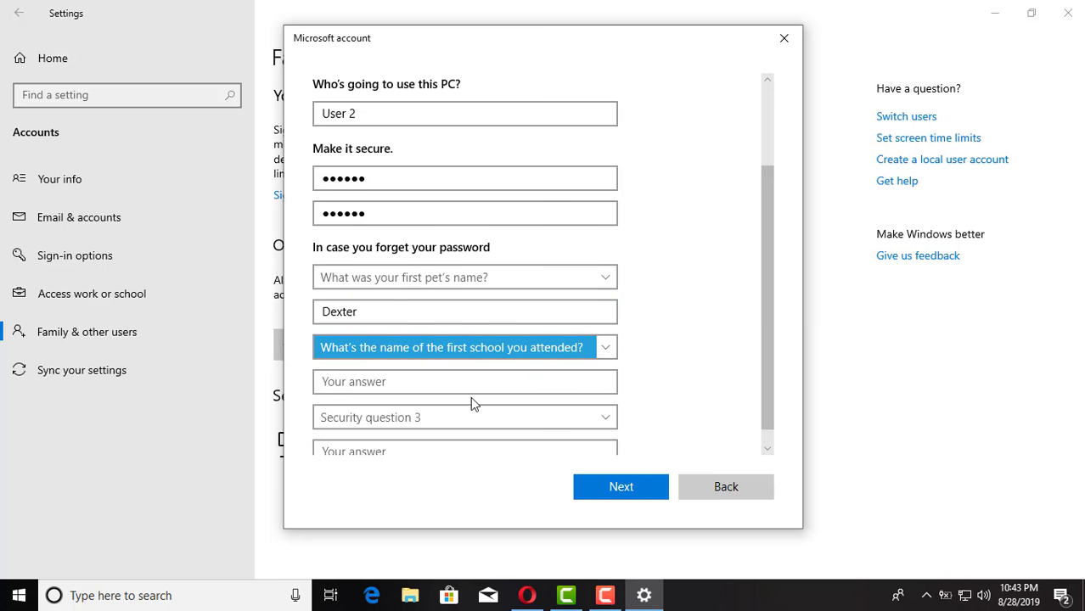
pyautogui.click(475, 383)
pyautogui.write('sch')
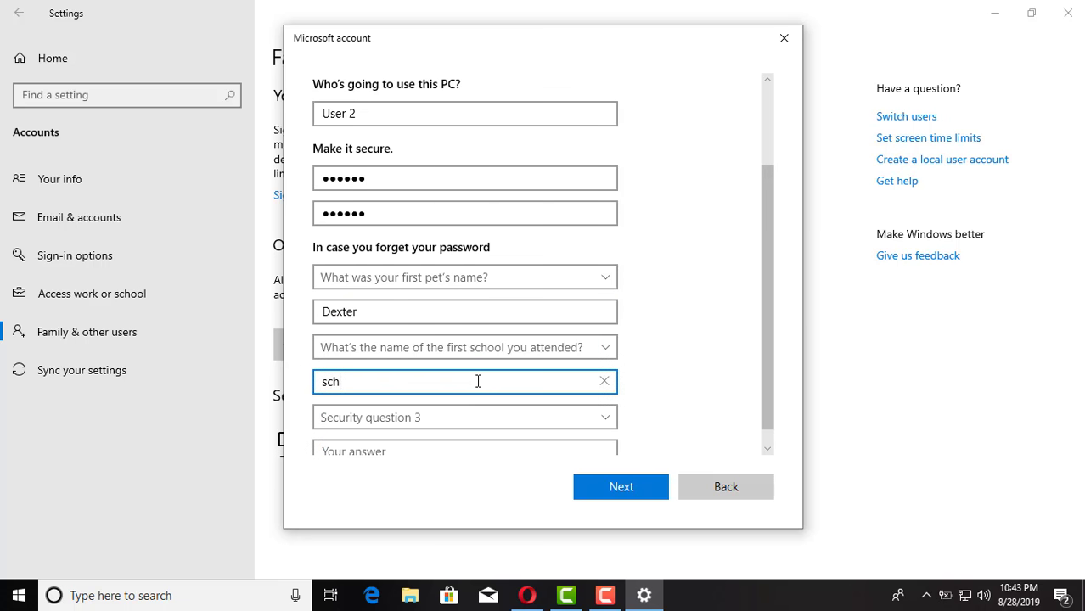
pyautogui.write('ool')
# Step: Pick and answer the birth-city security question, then submit to create User 2
pyautogui.click(508, 417)
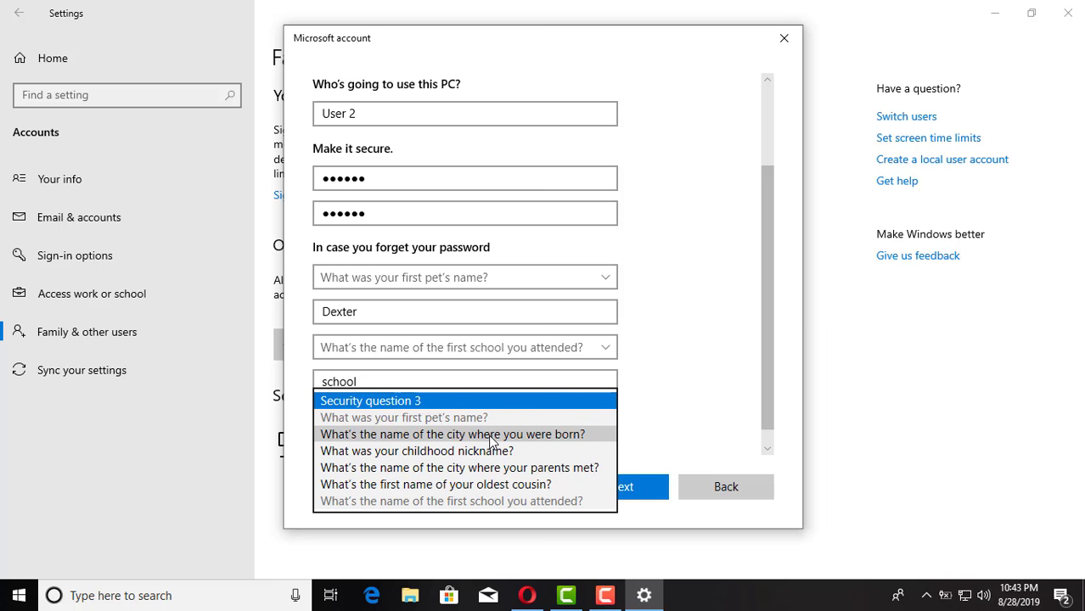
pyautogui.click(490, 435)
pyautogui.click(471, 448)
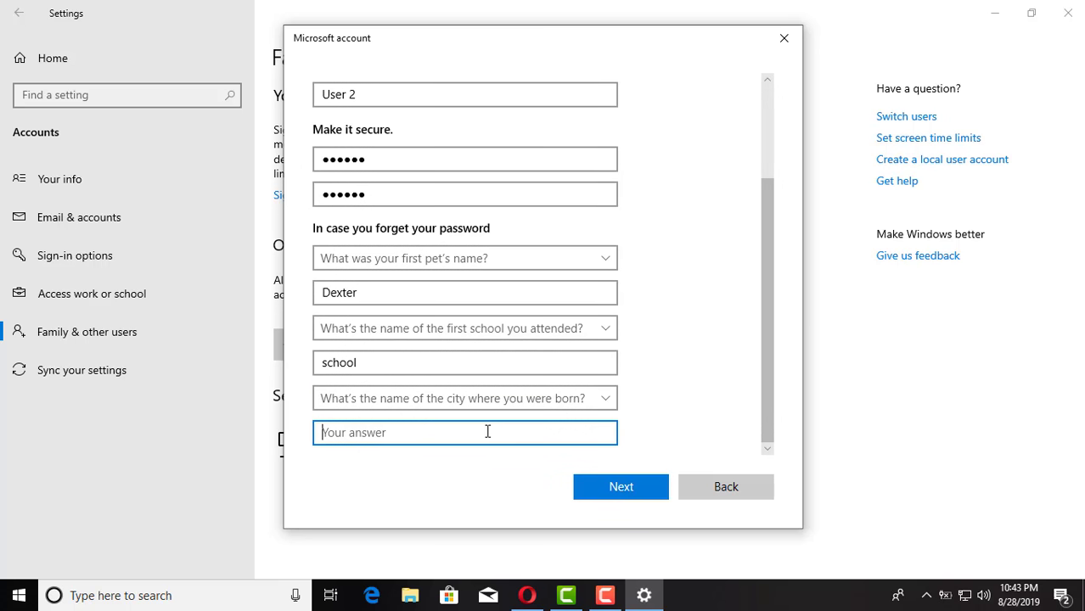
pyautogui.write('Chicago')
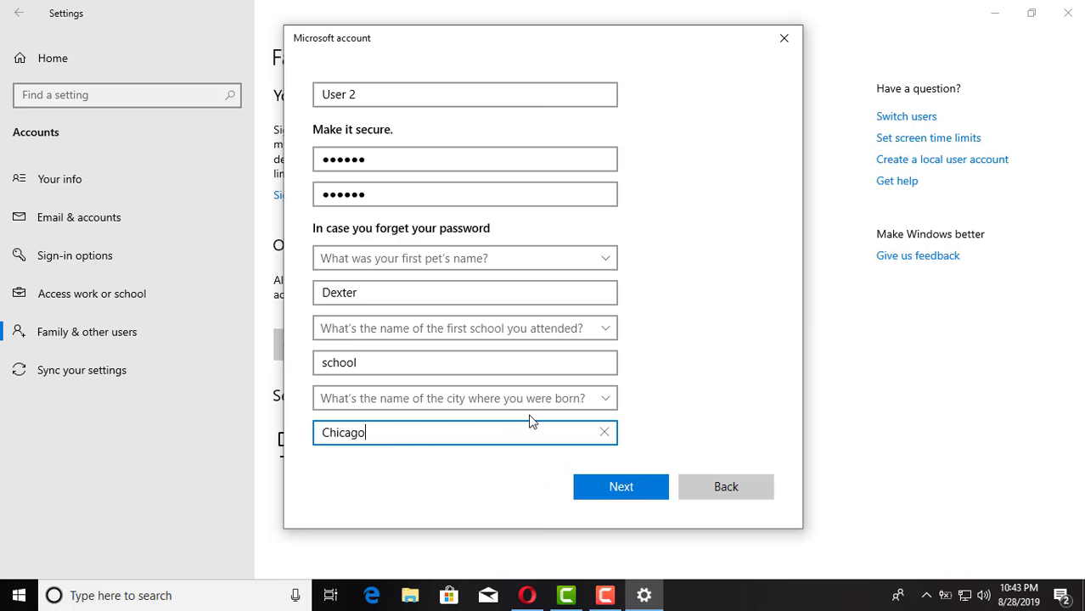
pyautogui.scroll(2, 533, 419)
pyautogui.scroll(-2, 537, 417)
pyautogui.click(617, 487)
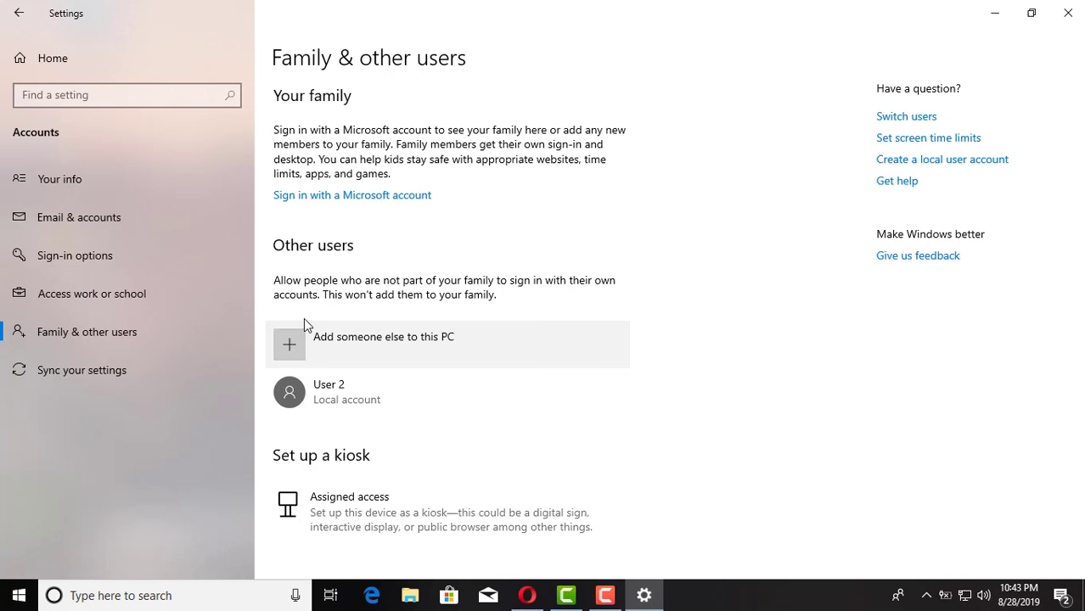
# Step: Close the Settings window using its X button
pyautogui.click(1069, 19)
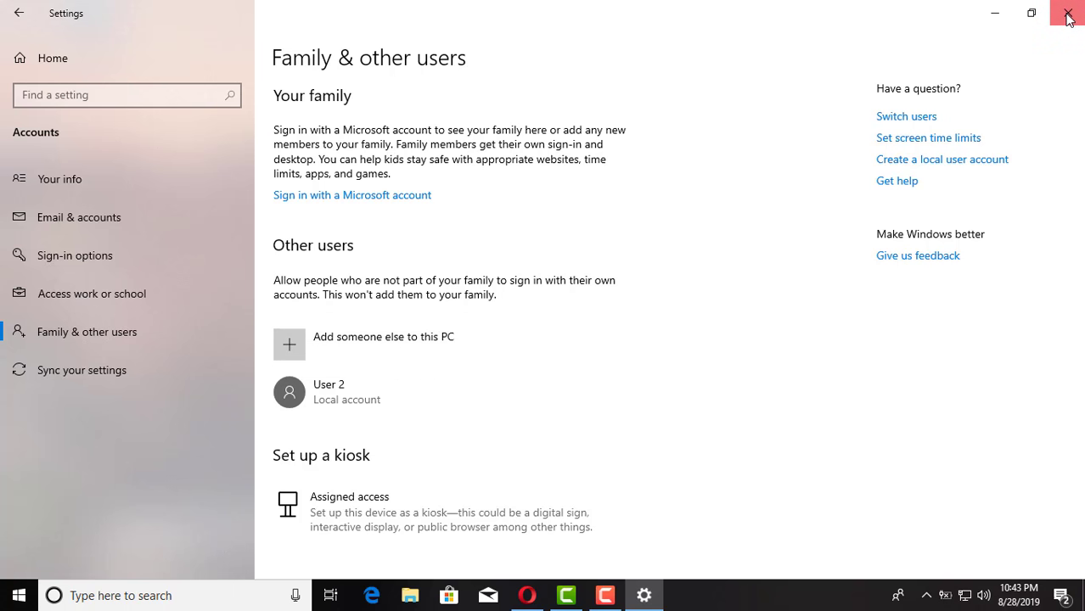
pyautogui.click(1069, 19)
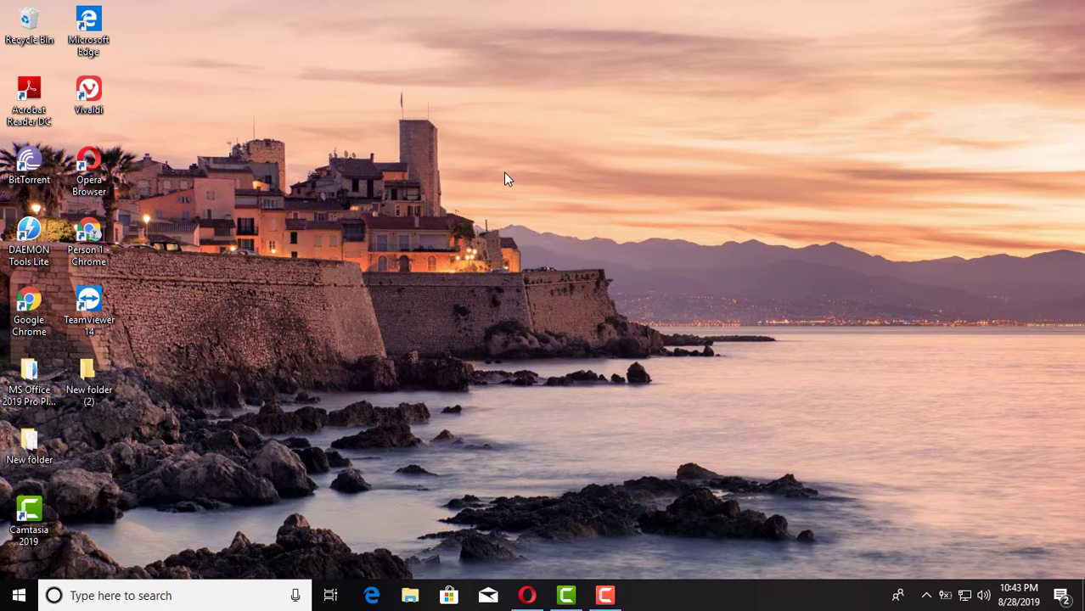
# Step: Refresh the desktop, then open the Start menu account list to confirm User 2 appears
pyautogui.rightClick(405, 148)
pyautogui.click(412, 193)
pyautogui.click(13, 601)
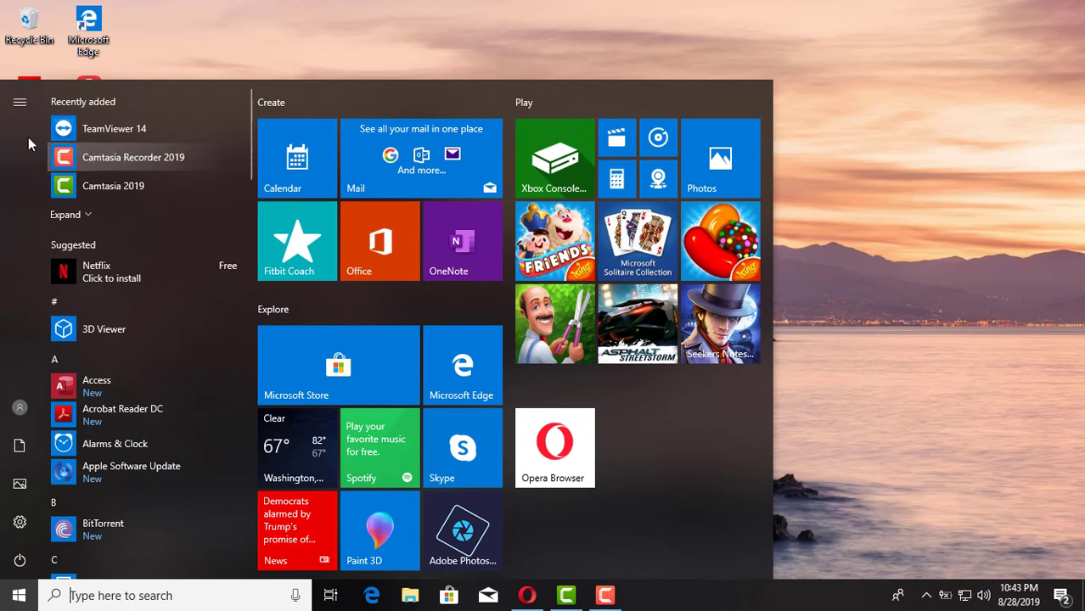
pyautogui.click(20, 104)
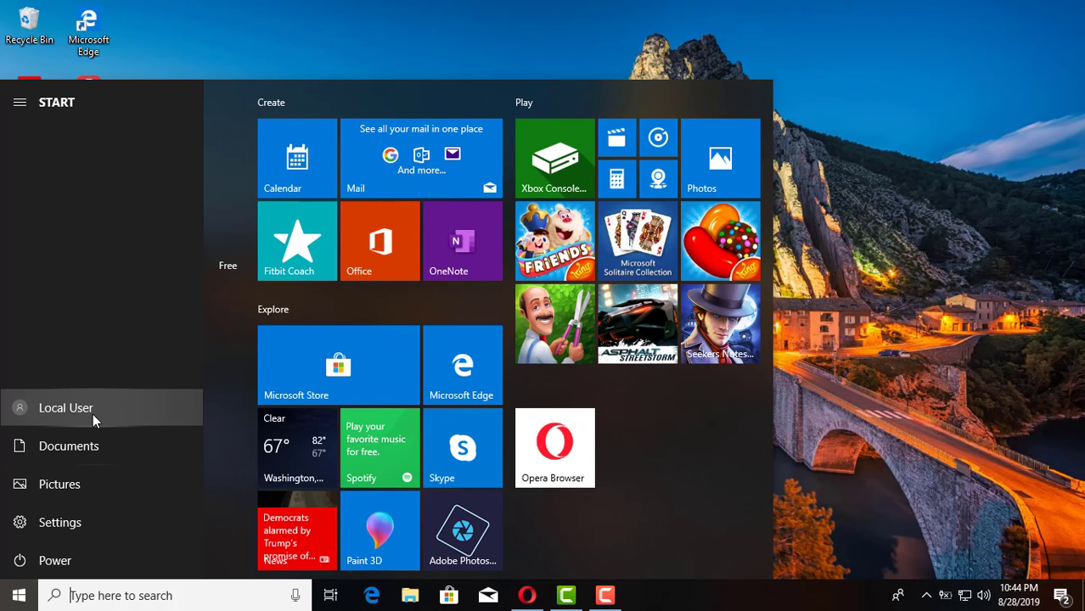
pyautogui.click(95, 412)
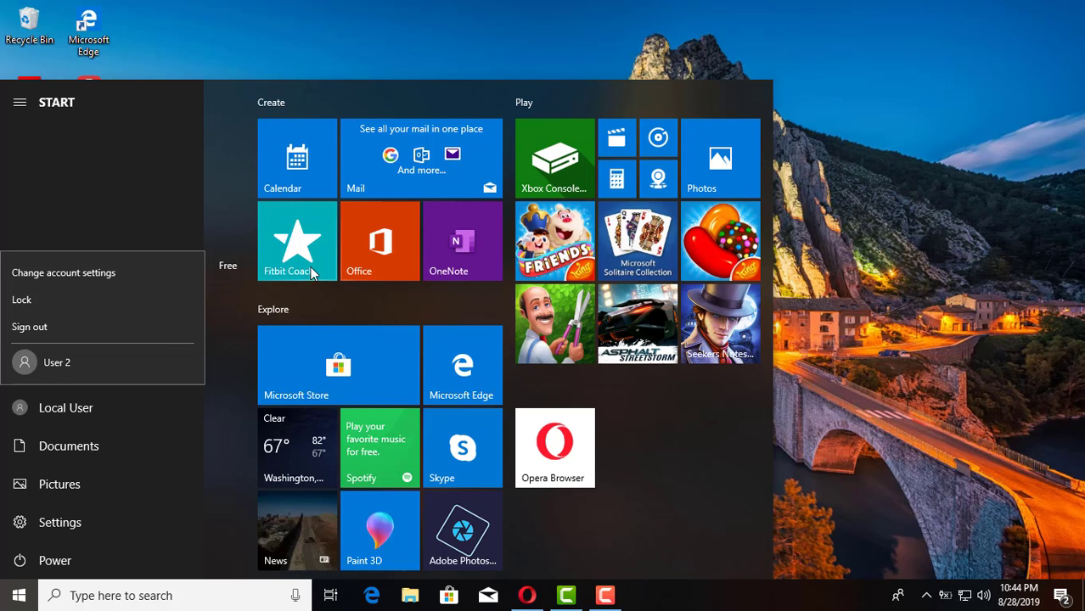
# Step: Dismiss the Start menu and reopen Settings at Accounts > Family & other users
pyautogui.click(835, 105)
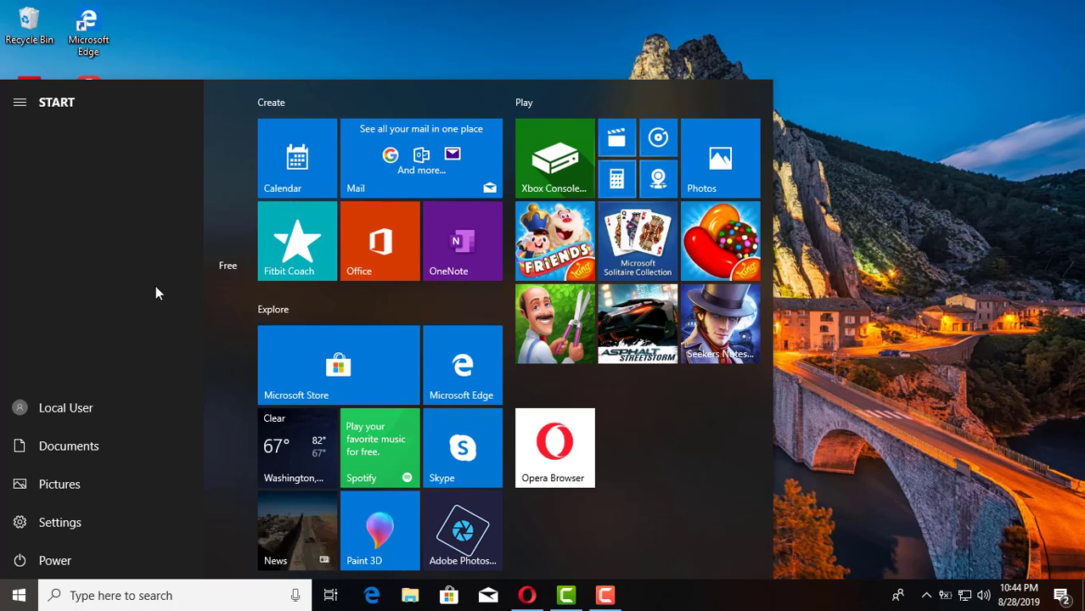
pyautogui.click(339, 49)
pyautogui.click(18, 595)
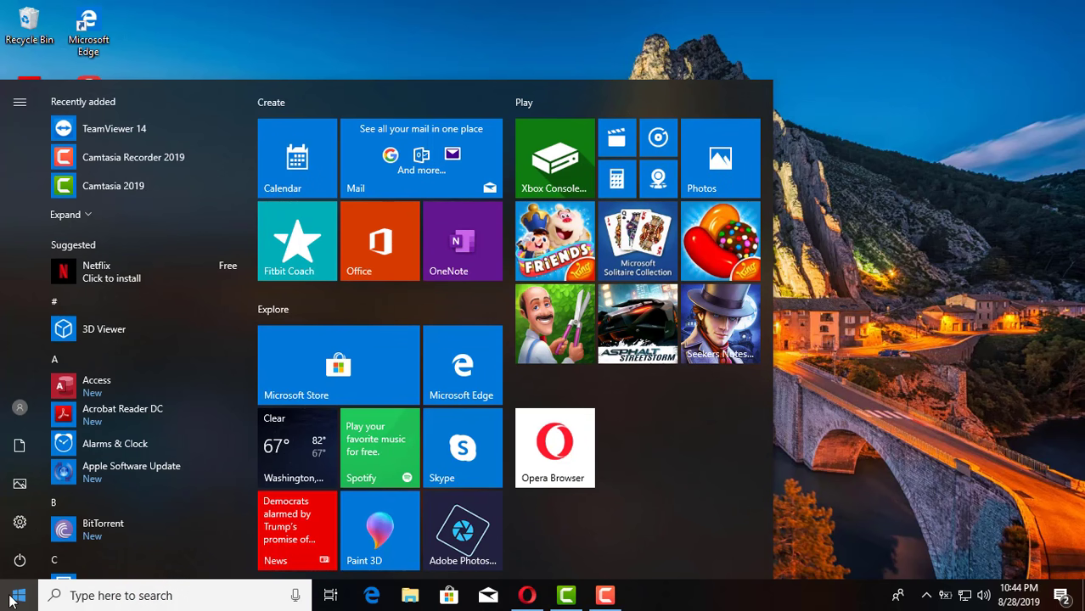
pyautogui.click(18, 526)
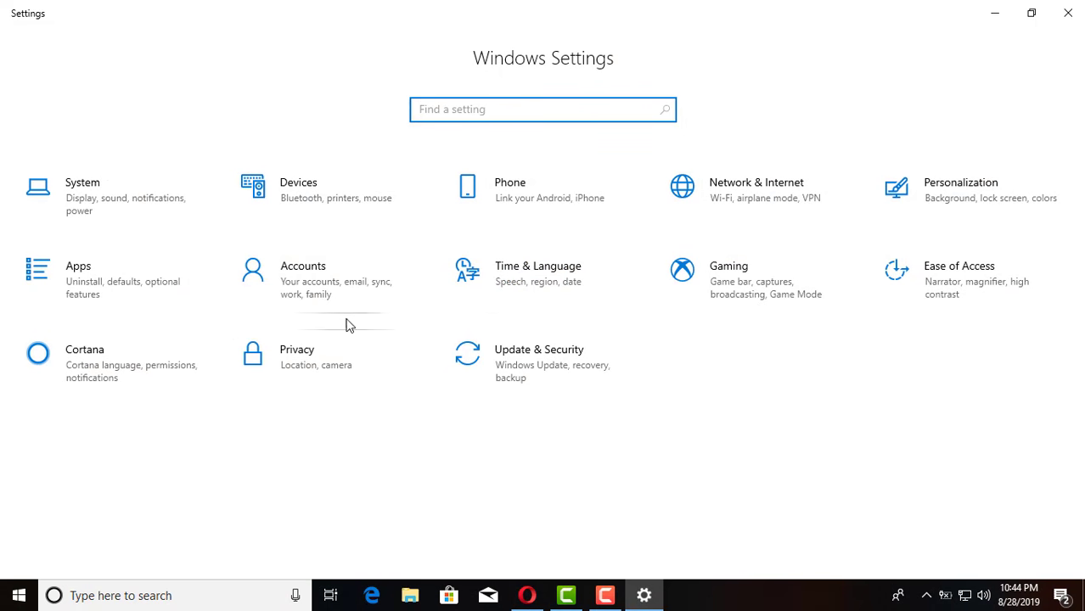
pyautogui.click(339, 287)
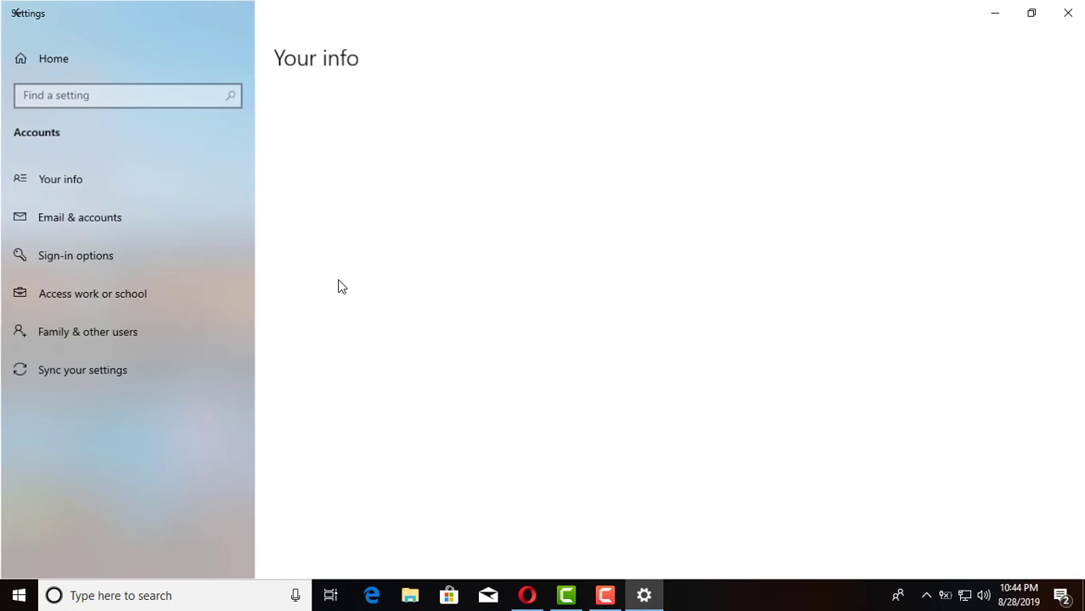
pyautogui.click(72, 331)
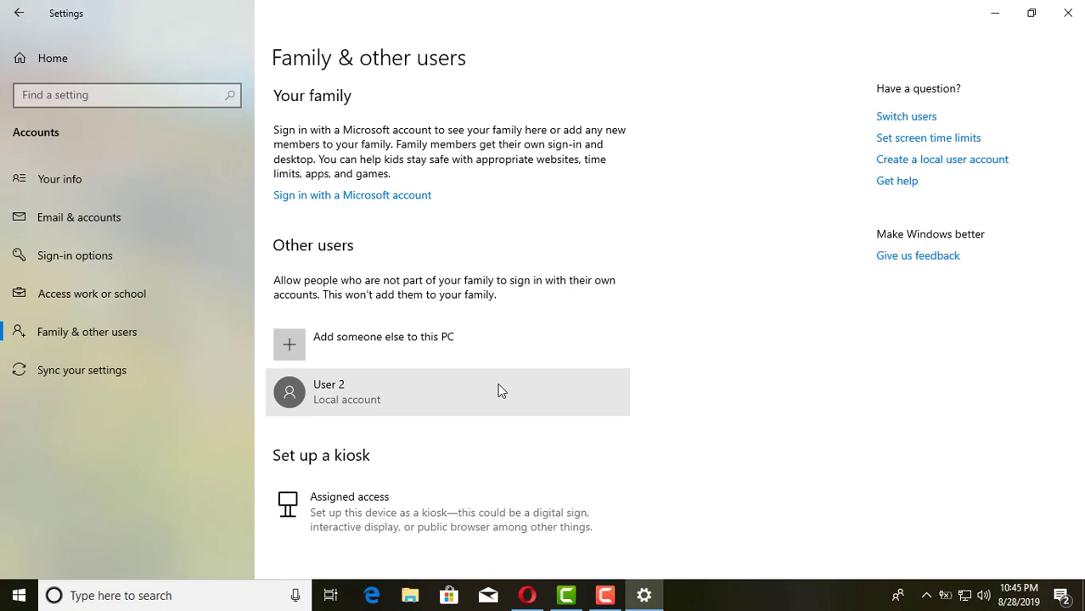
# Step: Remove User 2 with 'Delete account and data', then go back to the Settings home page
pyautogui.click(569, 386)
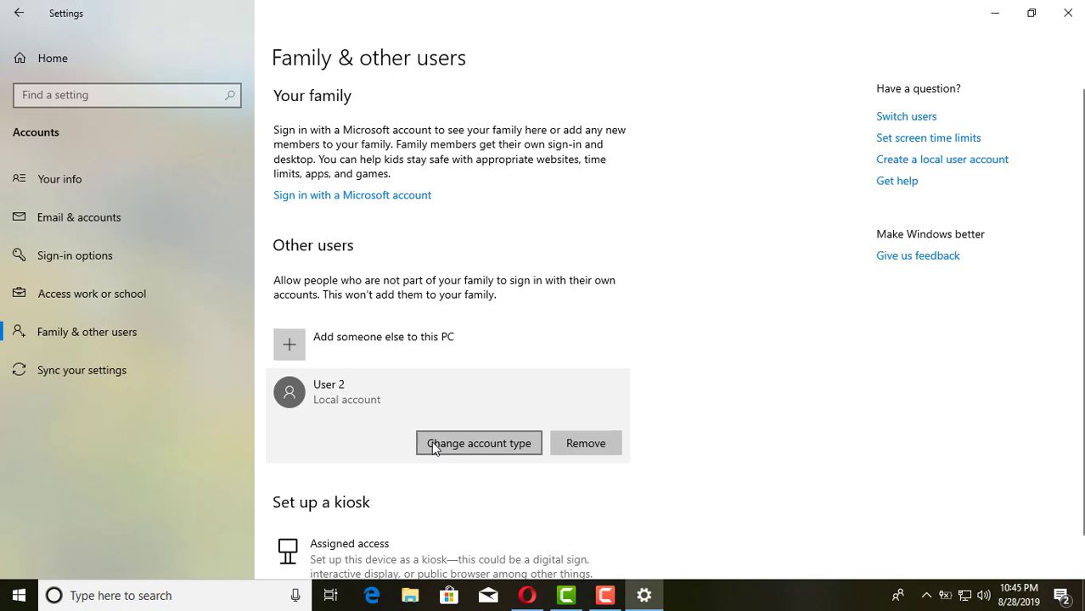
pyautogui.click(591, 446)
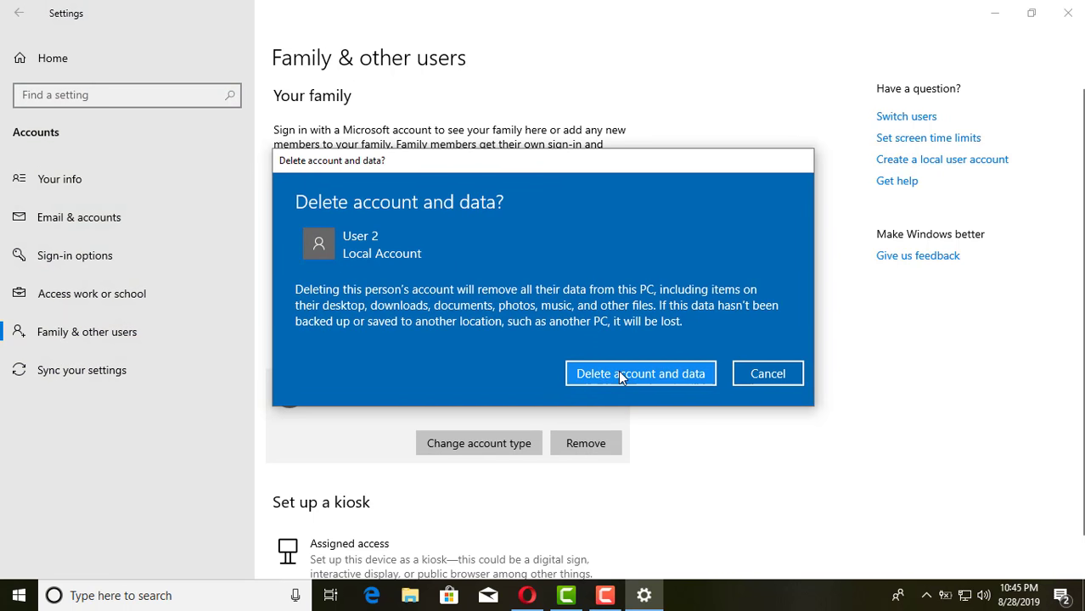
pyautogui.click(618, 370)
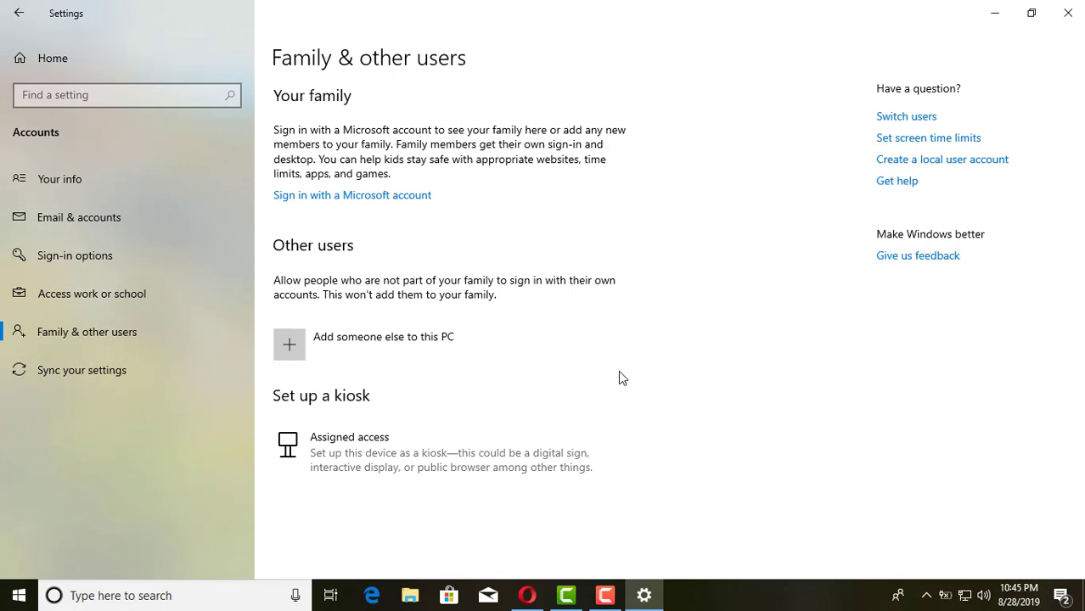
pyautogui.click(16, 18)
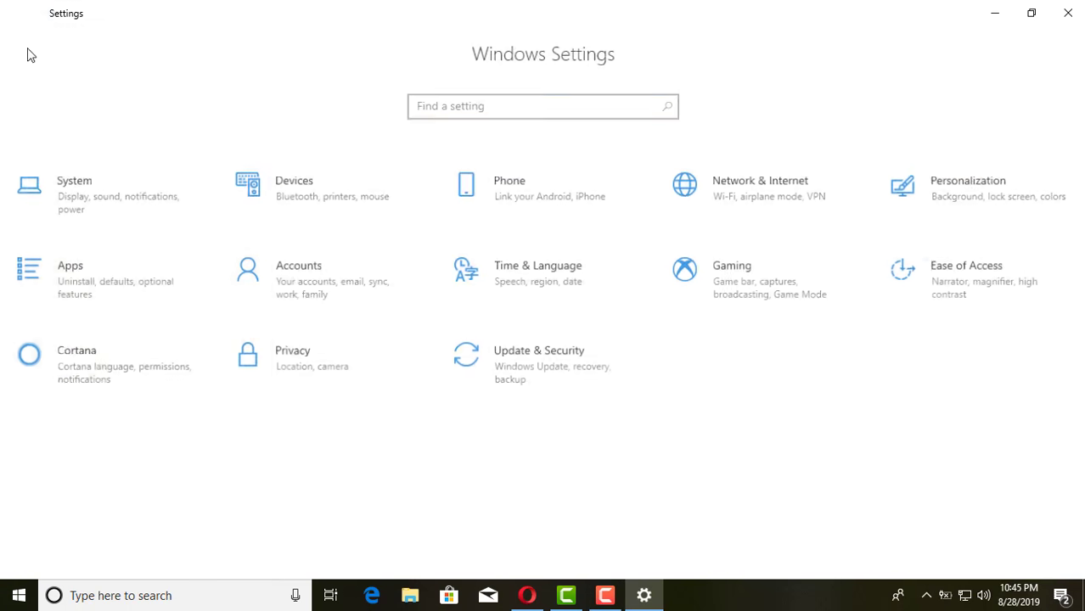
# Step: Close Settings, check the Start menu account shortcuts without User 2, then dismiss Start
pyautogui.click(1067, 14)
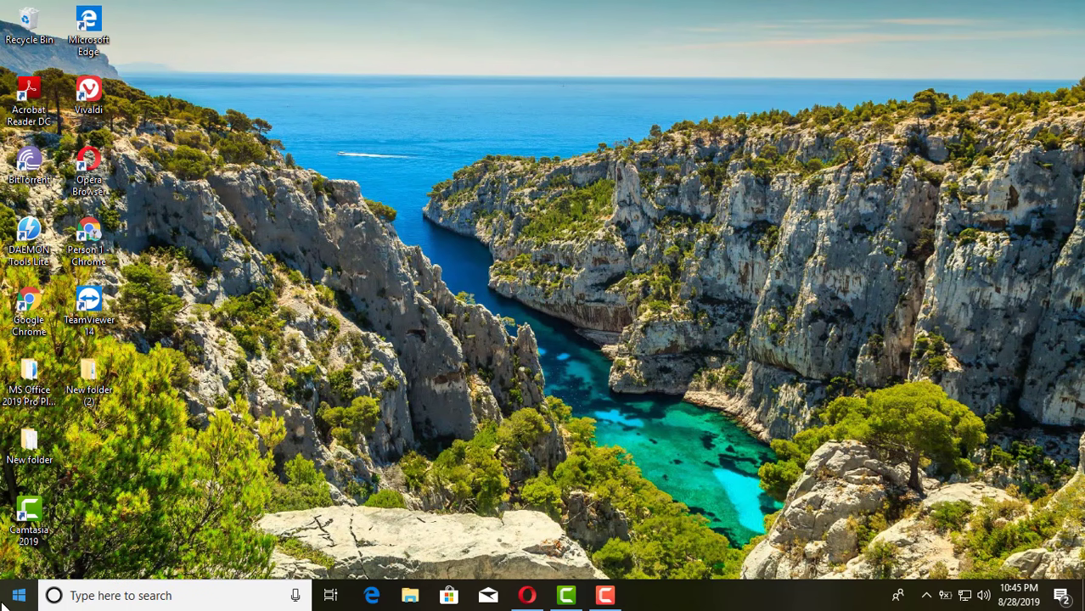
pyautogui.click(19, 595)
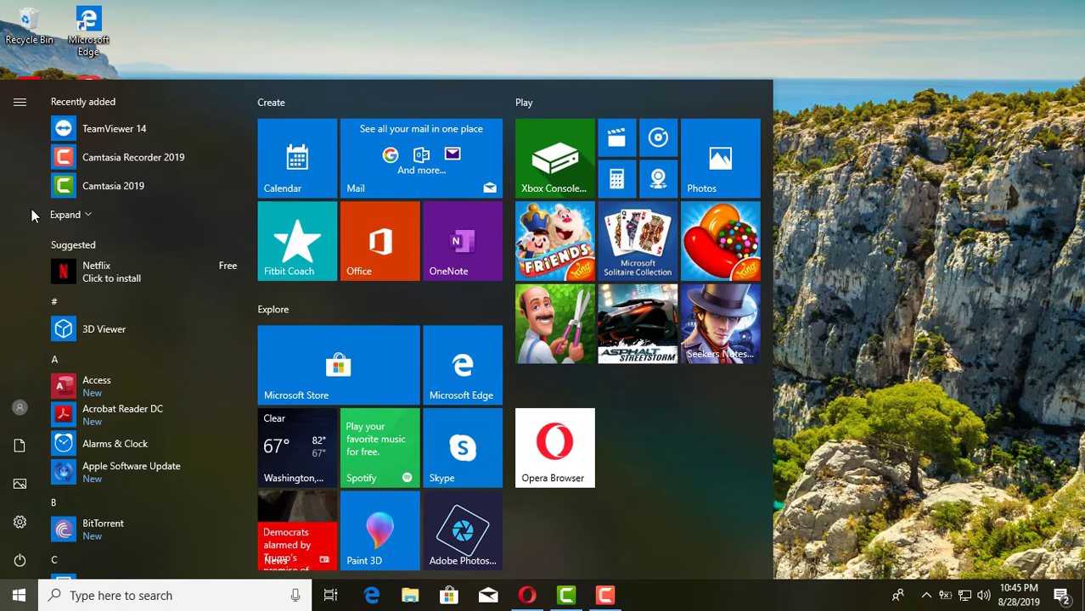
pyautogui.click(18, 107)
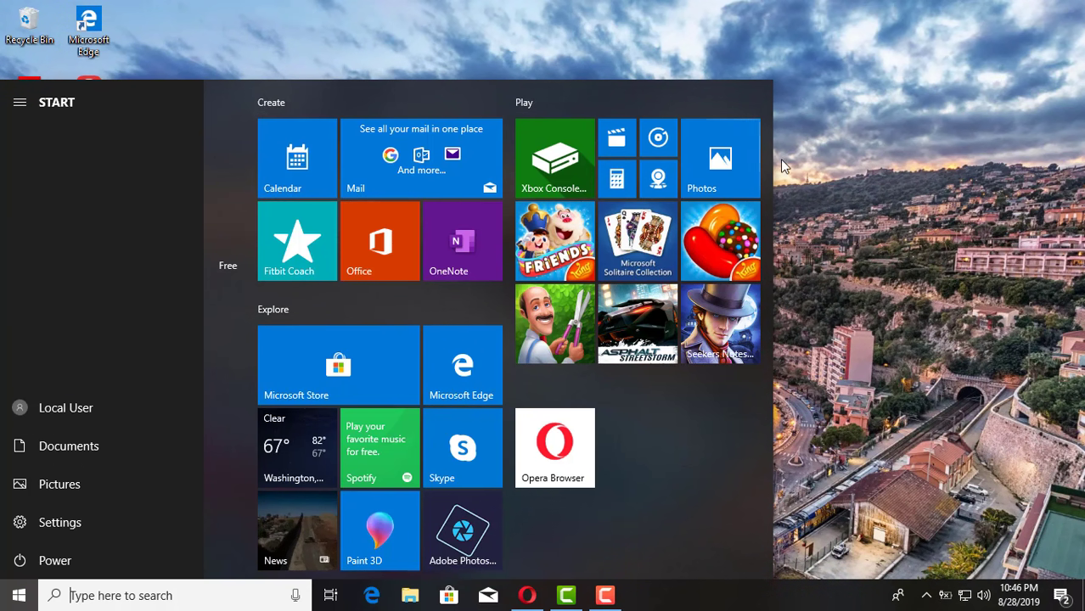
pyautogui.click(864, 169)
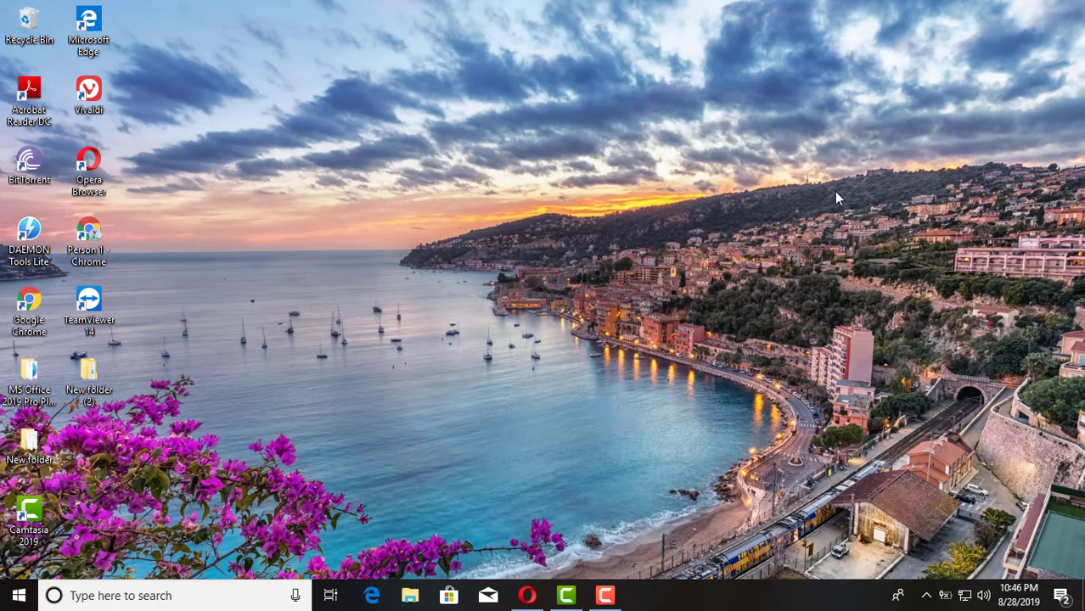